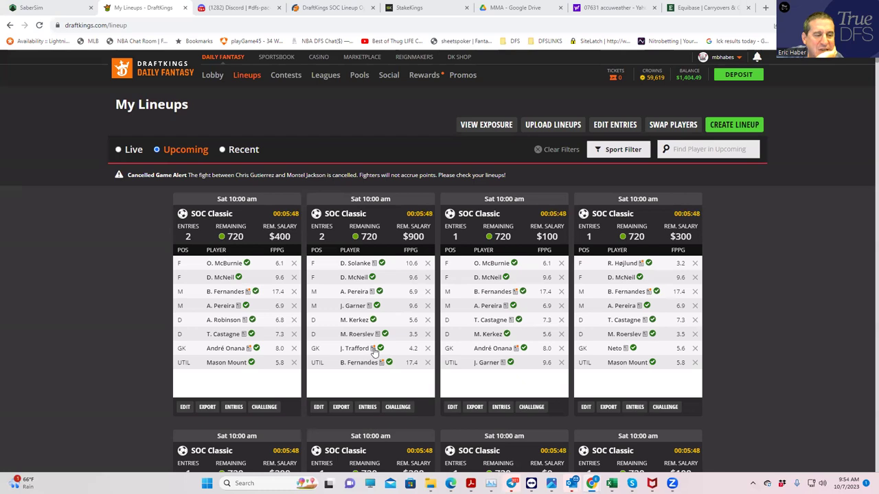
Scroll through more Sat 10:00 am SOC Classic lineup cards, each showing one entry.
{"action": "scroll", "coordinate": [436, 376], "scroll_direction": "down", "scroll_amount": 2}
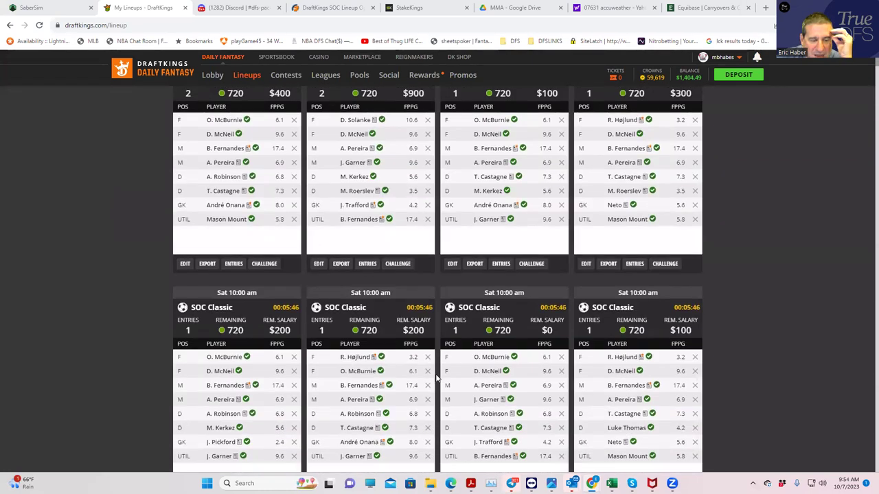
{"action": "scroll", "coordinate": [436, 376], "scroll_direction": "down", "scroll_amount": 2}
{"action": "scroll", "coordinate": [435, 377], "scroll_direction": "down", "scroll_amount": 3}
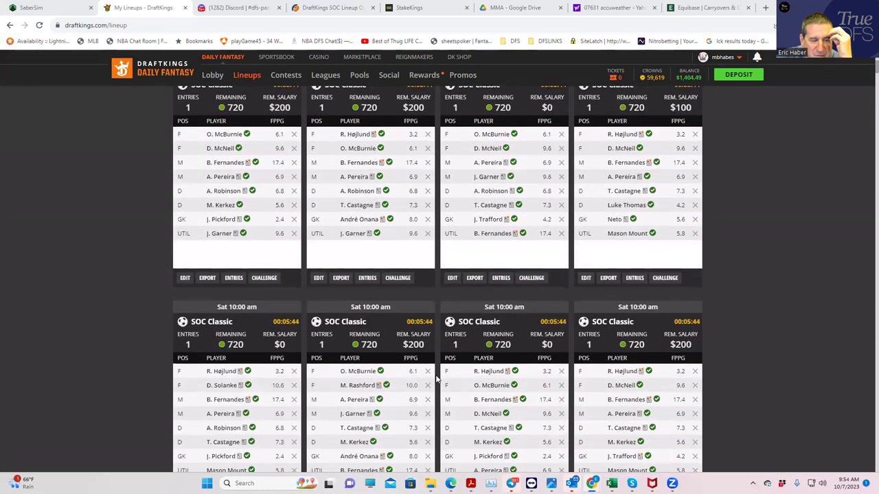
{"action": "scroll", "coordinate": [436, 378], "scroll_direction": "down", "scroll_amount": 4}
{"action": "scroll", "coordinate": [440, 372], "scroll_direction": "down", "scroll_amount": 3}
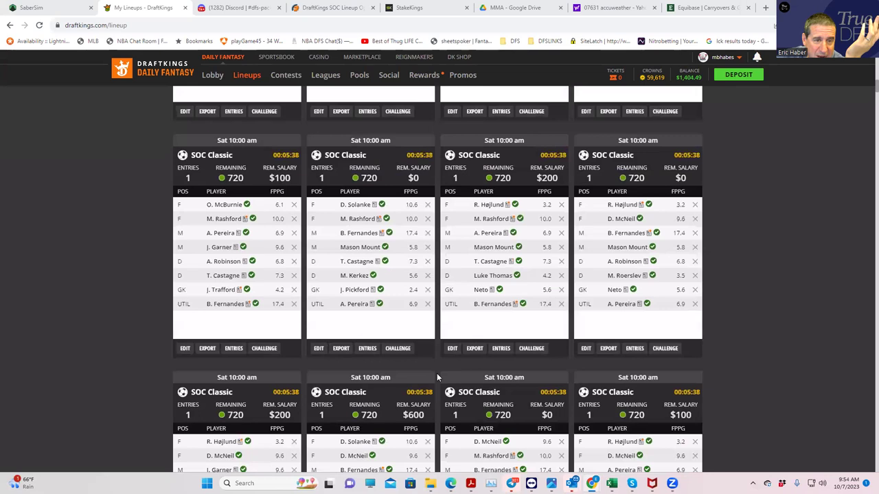
{"action": "scroll", "coordinate": [437, 377], "scroll_direction": "down", "scroll_amount": 3}
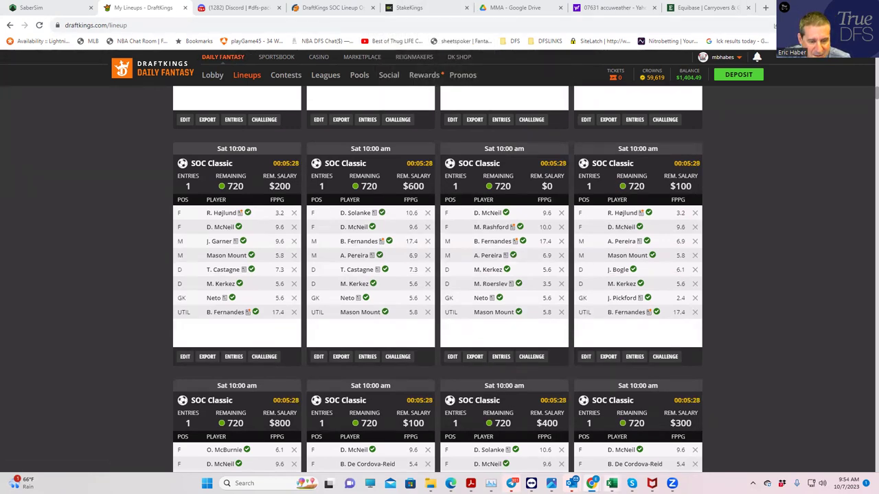
Open the MLBDK_Proj workbook from File Explorer's MLB folder in Excel.
{"action": "right_click", "coordinate": [611, 483]}
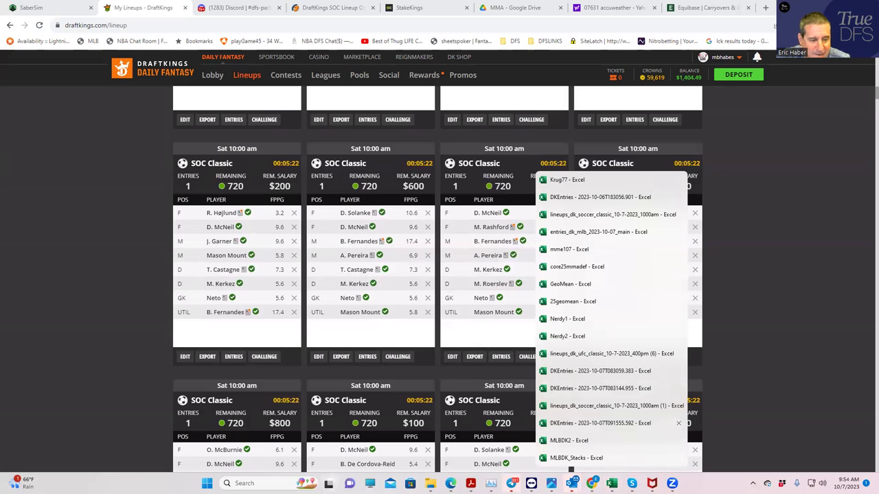
{"action": "left_click", "coordinate": [430, 484]}
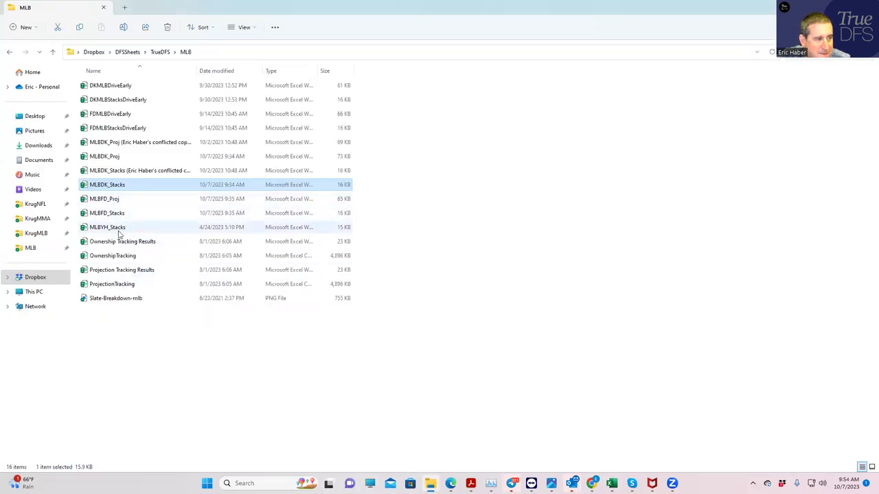
{"action": "left_click", "coordinate": [109, 158]}
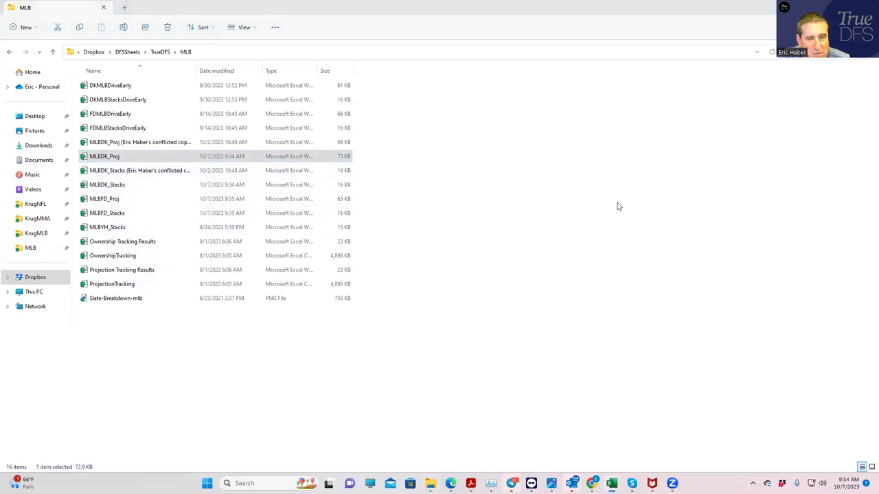
{"action": "key", "text": "Return"}
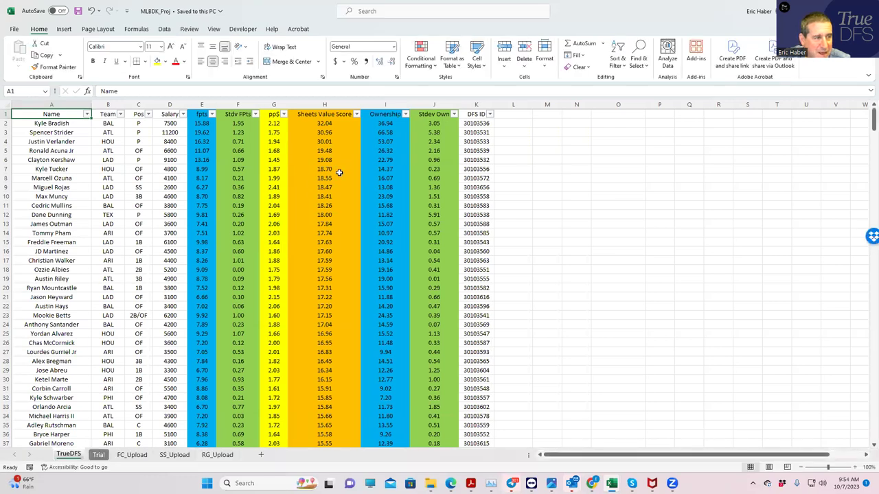
Compare the top three value scores on the TrueDFS sheet: Bradish, Strider and Verlander.
{"action": "left_click", "coordinate": [143, 124]}
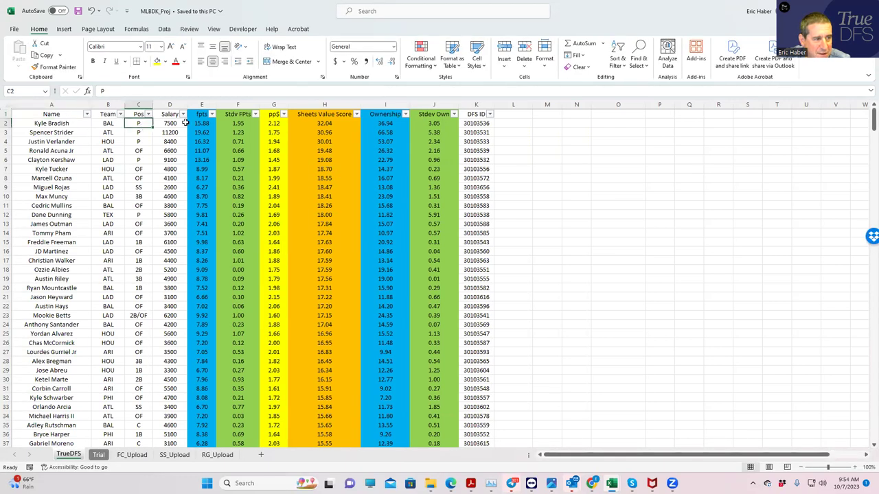
{"action": "left_click", "coordinate": [321, 124]}
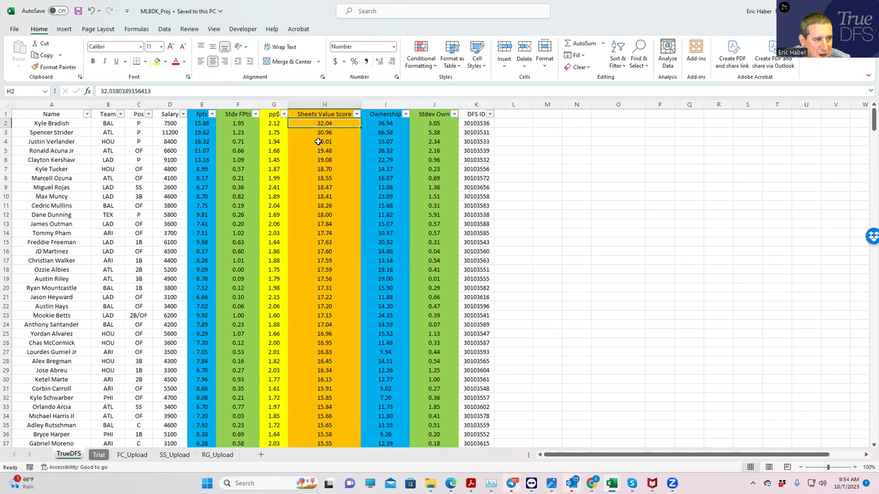
{"action": "left_click", "coordinate": [319, 142]}
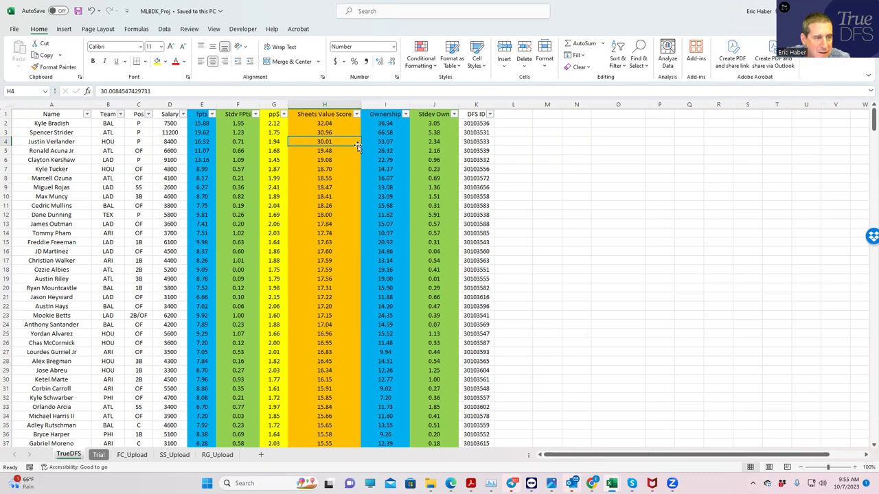
{"action": "left_click", "coordinate": [316, 124]}
{"action": "key", "text": "Down"}
{"action": "key", "text": "Down"}
{"action": "key", "text": "Up"}
{"action": "key", "text": "Up"}
{"action": "key", "text": "Down"}
{"action": "key", "text": "Down"}
{"action": "key", "text": "Up"}
{"action": "key", "text": "Up"}
{"action": "key", "text": "Down"}
{"action": "key", "text": "Down"}
{"action": "key", "text": "Up"}
{"action": "key", "text": "Up"}
{"action": "key", "text": "Down"}
{"action": "key", "text": "Down"}
Check Bradish's ownership plus the value scores and positions of Strider, Verlander, Kershaw and Dunning.
{"action": "left_click", "coordinate": [376, 122]}
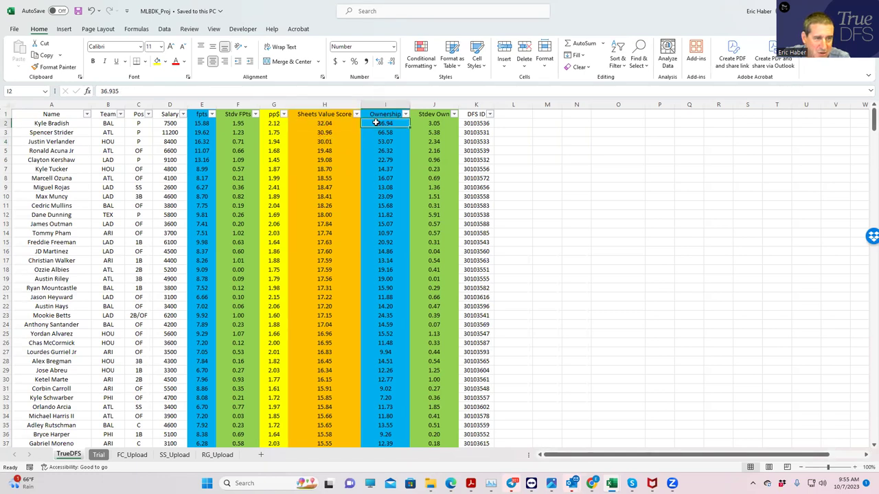
{"action": "left_click", "coordinate": [324, 122]}
{"action": "left_click", "coordinate": [326, 136]}
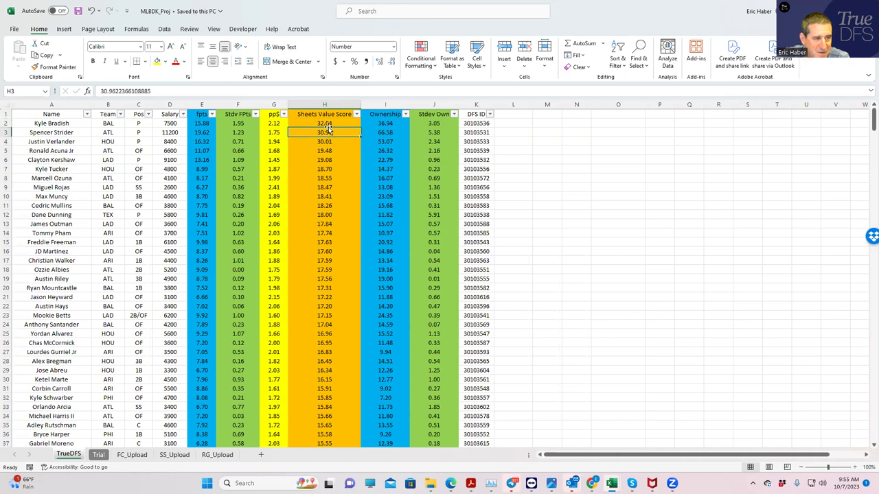
{"action": "left_click", "coordinate": [327, 139]}
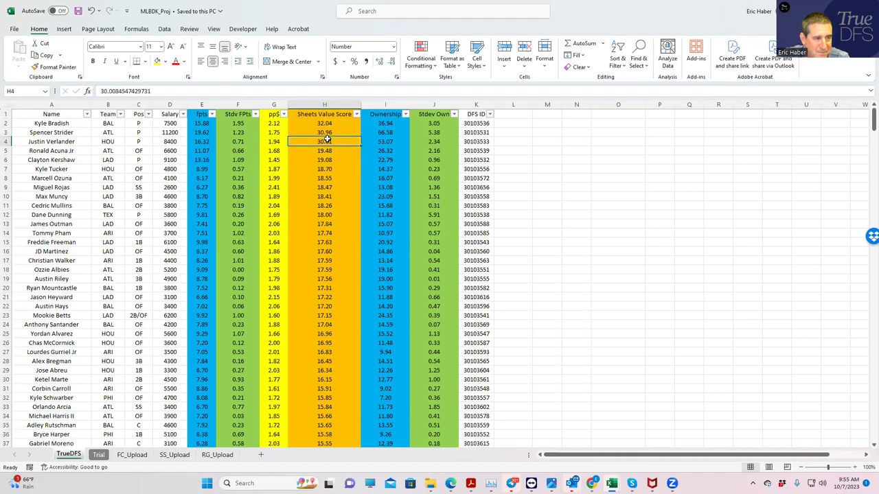
{"action": "left_click", "coordinate": [99, 141]}
{"action": "left_click", "coordinate": [149, 159]}
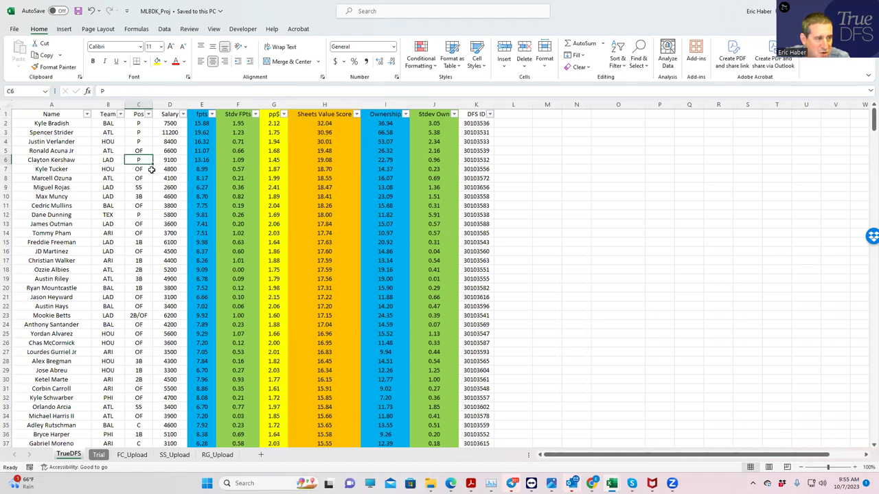
{"action": "left_click", "coordinate": [136, 214]}
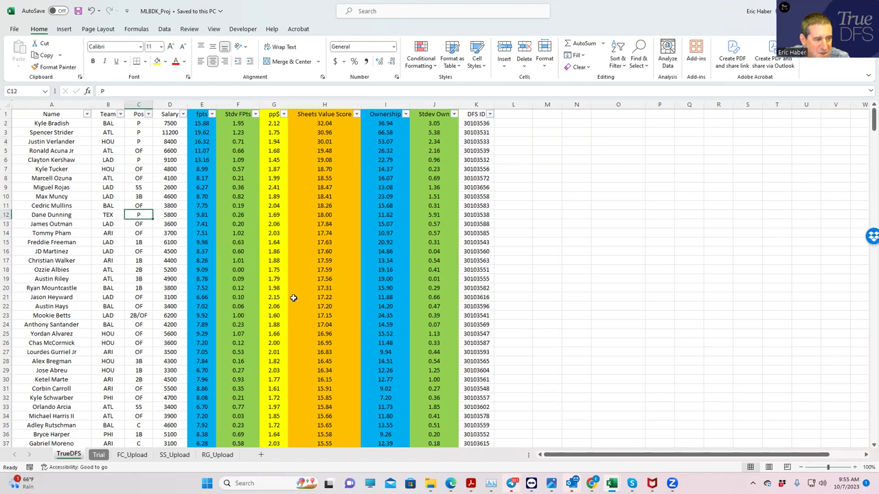
{"action": "left_click", "coordinate": [68, 141]}
{"action": "left_click", "coordinate": [72, 126]}
Search the sheet for 'ober', dismiss the not-found message and close the search.
{"action": "scroll", "coordinate": [251, 243], "scroll_direction": "down", "scroll_amount": 7}
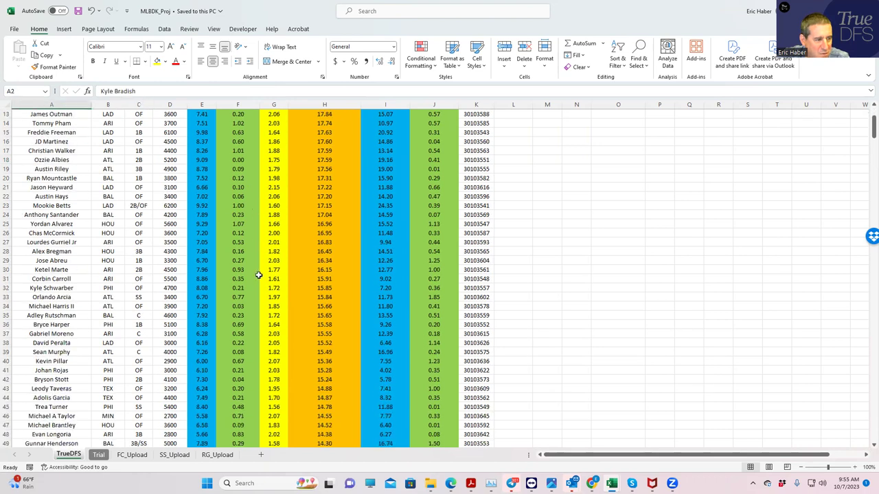
{"action": "scroll", "coordinate": [256, 275], "scroll_direction": "down", "scroll_amount": 3}
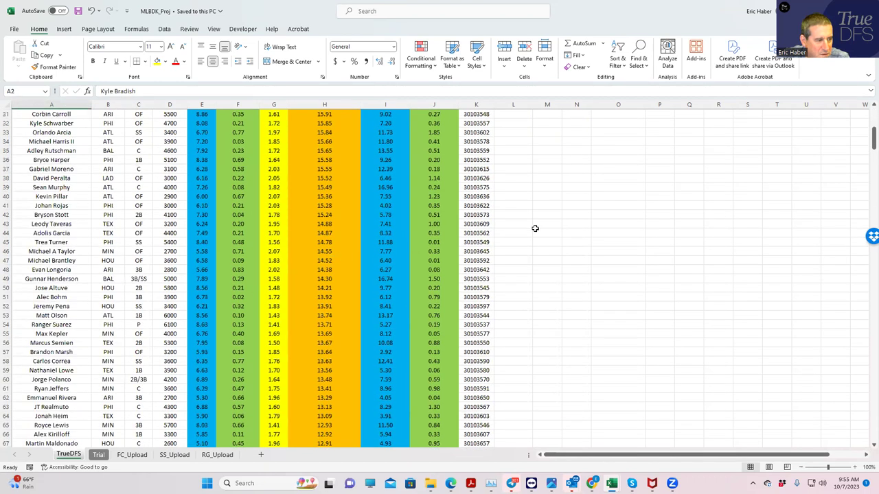
{"action": "left_click", "coordinate": [587, 217]}
{"action": "key", "text": "ctrl+f"}
{"action": "type", "text": "o"}
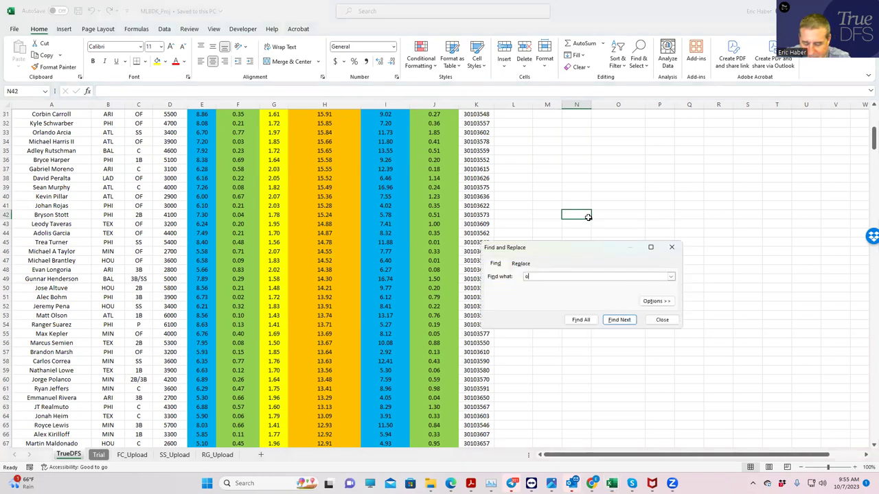
{"action": "type", "text": "ber"}
{"action": "key", "text": "Return"}
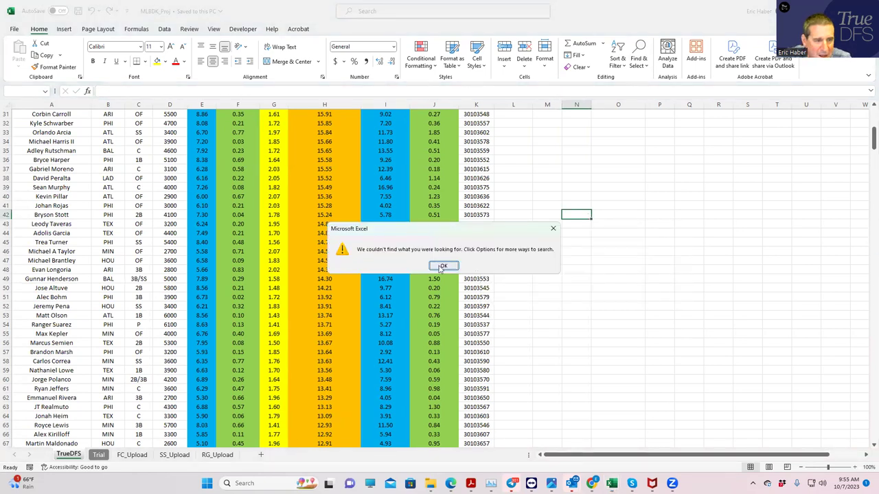
{"action": "key", "text": "Return"}
{"action": "left_click", "coordinate": [440, 269]}
{"action": "left_click", "coordinate": [672, 246]}
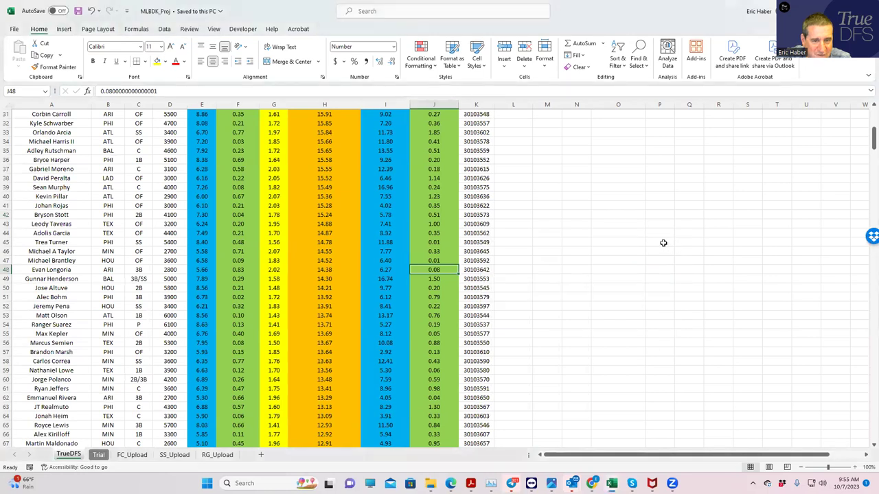
Return to the top of the sheet and check the salary in D10 and HOU team cell.
{"action": "left_click", "coordinate": [657, 240]}
{"action": "left_click", "coordinate": [618, 226]}
{"action": "left_click", "coordinate": [623, 206]}
{"action": "scroll", "coordinate": [608, 203], "scroll_direction": "up", "scroll_amount": 8}
{"action": "scroll", "coordinate": [608, 203], "scroll_direction": "up", "scroll_amount": 2}
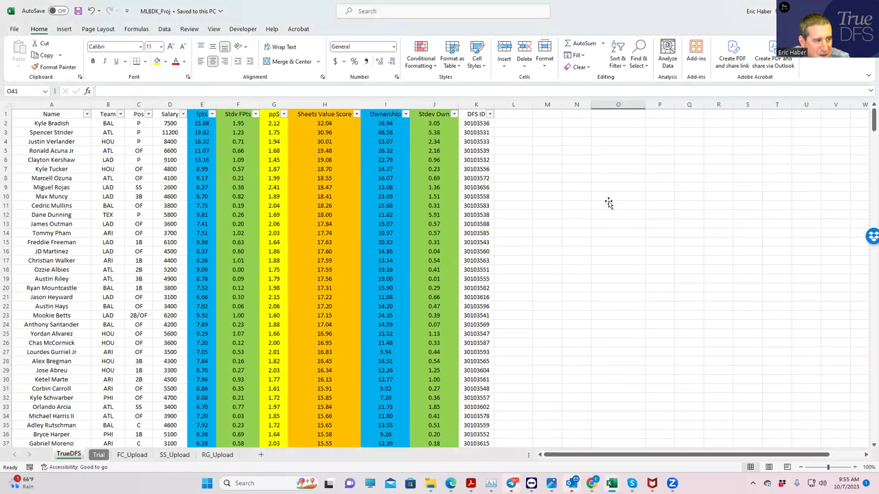
{"action": "left_click", "coordinate": [171, 195]}
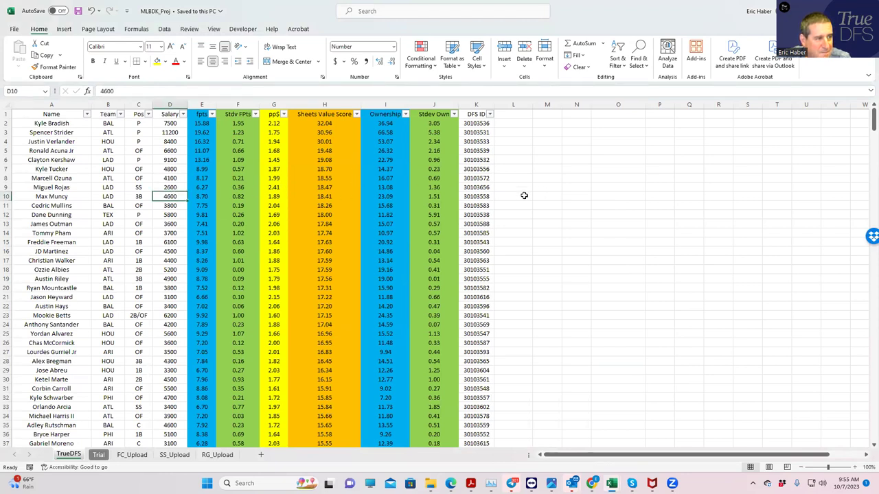
{"action": "left_click", "coordinate": [116, 141]}
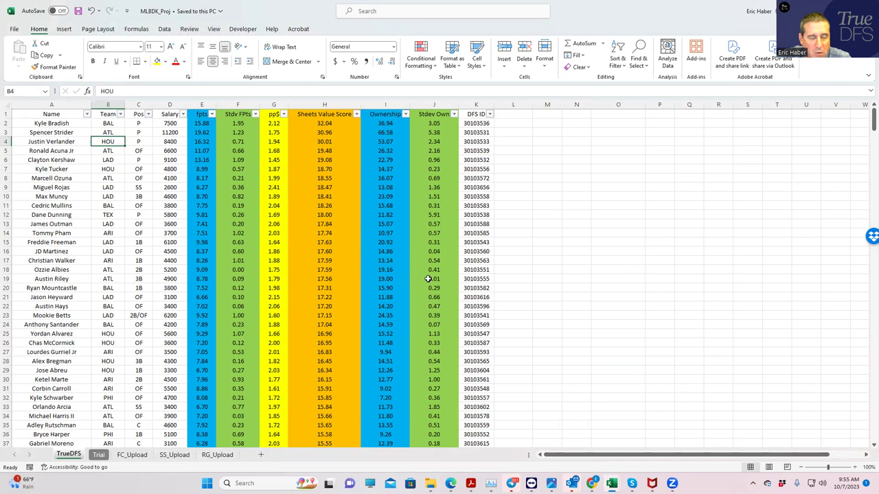
In MLBDK_Stacks, sort teams by modified stack largest first, comparing LAD and ATL.
{"action": "left_click", "coordinate": [611, 484]}
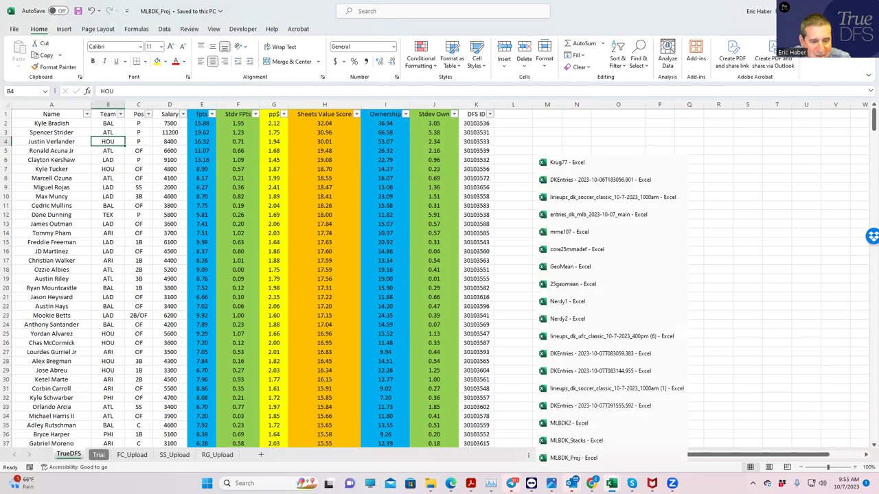
{"action": "left_click", "coordinate": [577, 441]}
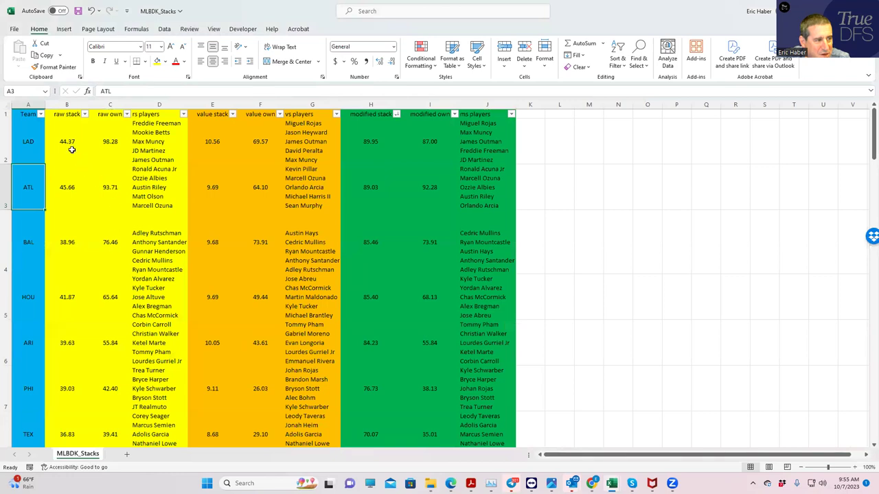
{"action": "left_click", "coordinate": [66, 142]}
{"action": "mouse_move", "coordinate": [65, 188]}
{"action": "left_mouse_down"}
{"action": "mouse_move", "coordinate": [68, 157]}
{"action": "mouse_move", "coordinate": [76, 191]}
{"action": "left_mouse_up"}
{"action": "left_click", "coordinate": [352, 139]}
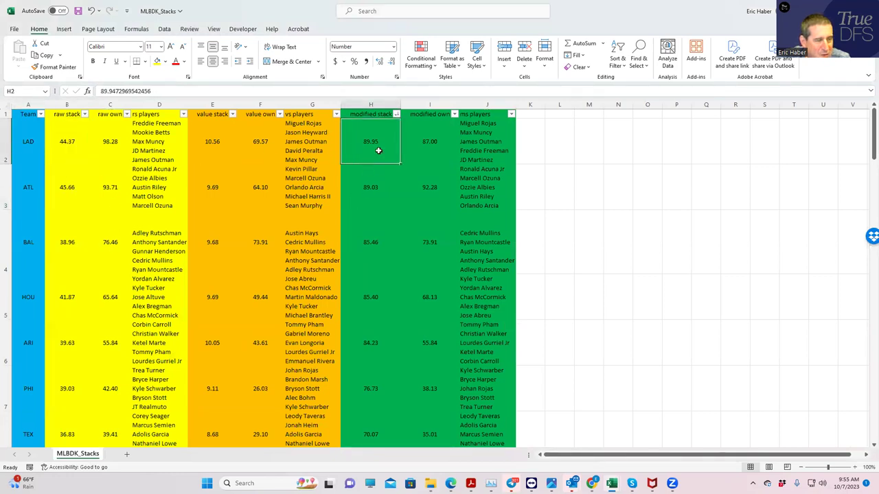
{"action": "left_click", "coordinate": [396, 113]}
{"action": "left_click", "coordinate": [369, 139]}
{"action": "left_click", "coordinate": [365, 190]}
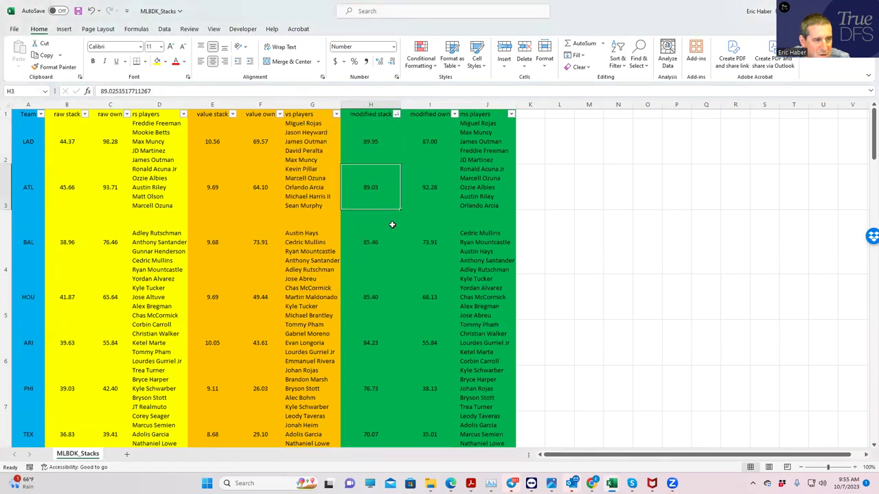
{"action": "left_click", "coordinate": [373, 145]}
{"action": "left_click", "coordinate": [356, 191]}
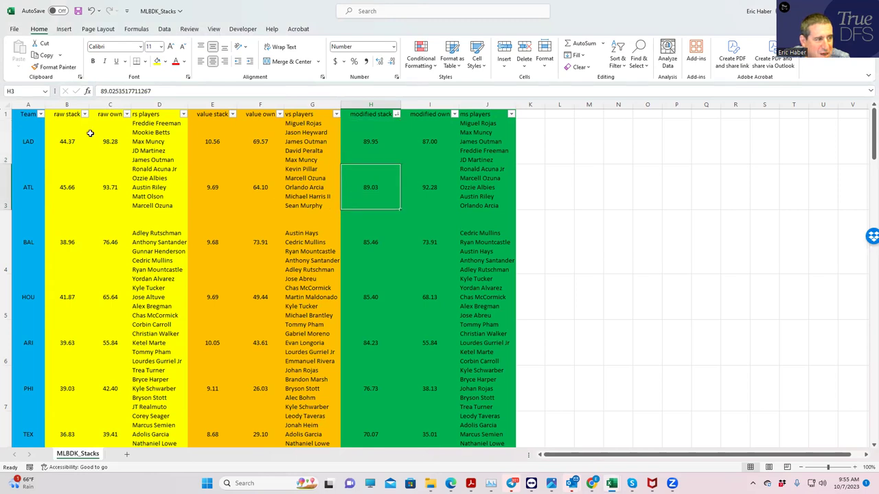
Re-sort the team table by raw stack, largest to smallest.
{"action": "left_click", "coordinate": [84, 114]}
{"action": "left_click", "coordinate": [49, 139]}
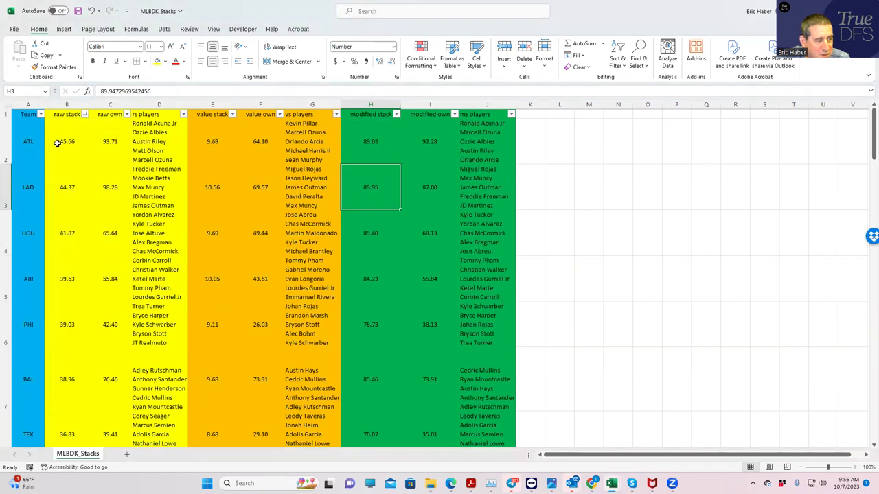
{"action": "left_click", "coordinate": [59, 143]}
{"action": "left_click", "coordinate": [63, 185]}
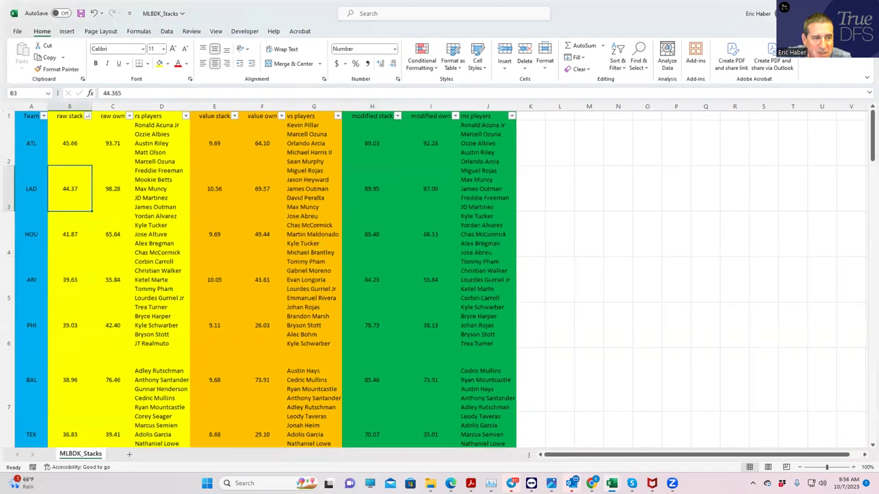
Back in MLBDK_Proj, look over the Strider, Bradish and Verlander projection rows.
{"action": "key", "text": "alt+Tab"}
{"action": "left_click", "coordinate": [49, 131]}
{"action": "left_click", "coordinate": [51, 124]}
{"action": "left_click", "coordinate": [59, 141]}
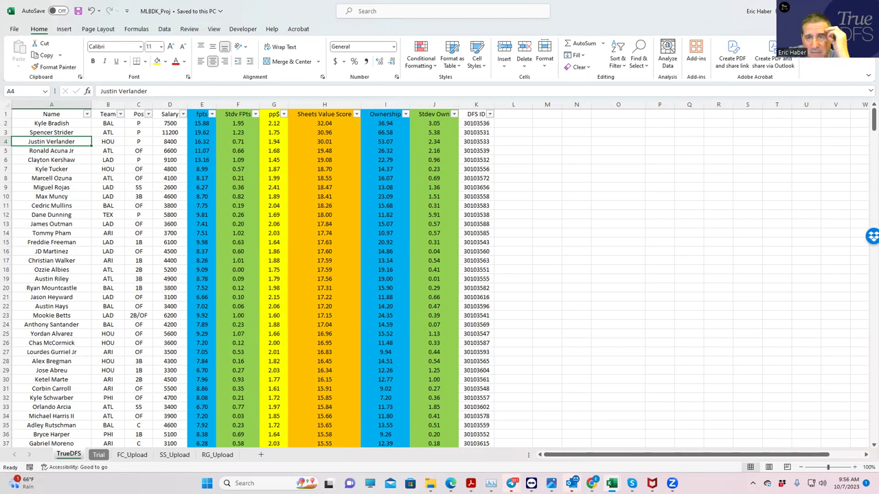
Restore and minimize the Excel windows with Win+Down to reveal the MLB folder.
{"action": "key", "text": "super+Down"}
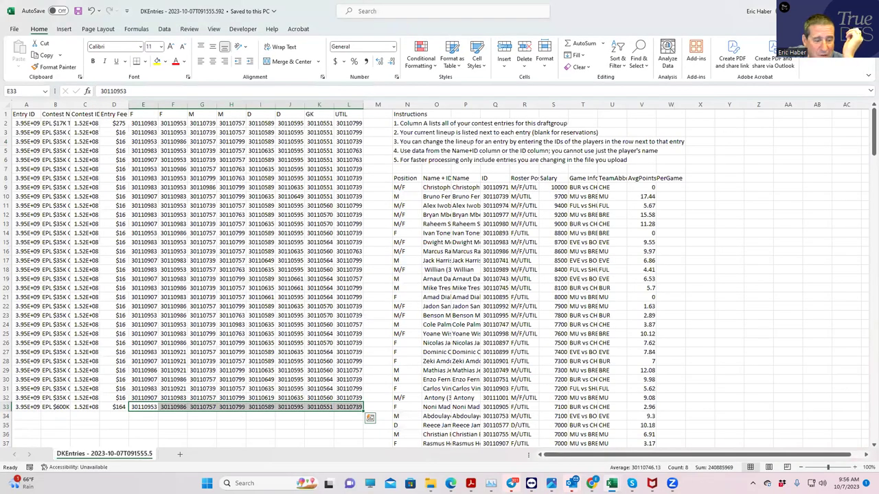
{"action": "key", "text": "super+Down"}
{"action": "mouse_move", "coordinate": [591, 483]}
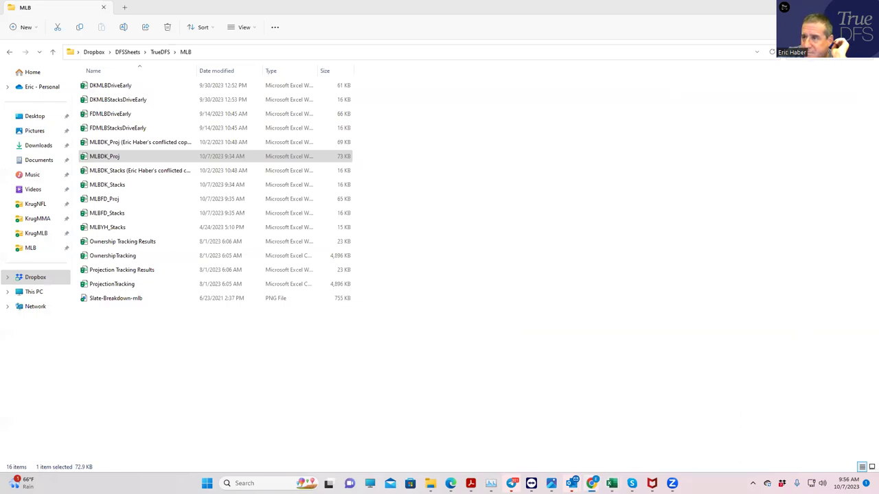
Bring SaberSim forward maximized and set My Lineups to build 50 lineups.
{"action": "key", "text": "alt+Tab"}
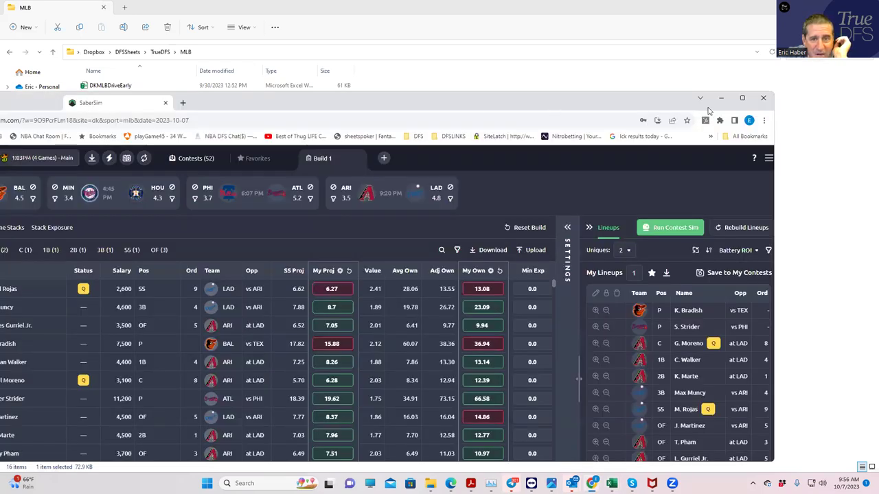
{"action": "left_click", "coordinate": [742, 99]}
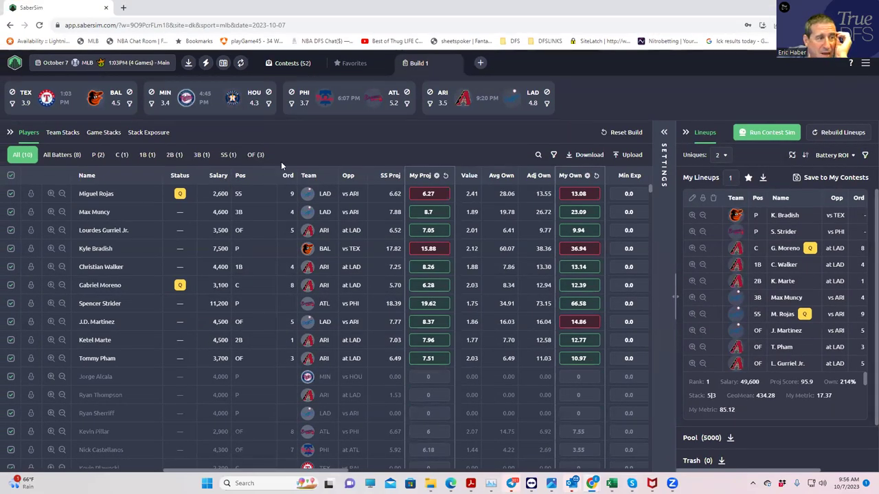
{"action": "left_click", "coordinate": [723, 177]}
{"action": "key", "text": "BackSpace"}
{"action": "type", "text": "50"}
{"action": "key", "text": "Return"}
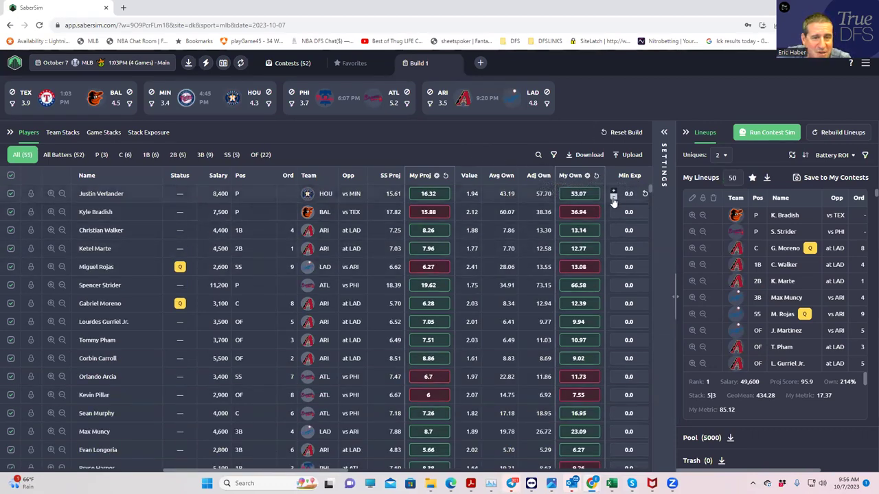
Rank the lineups by Relay Throw ROI and view the Team Stacks exposures.
{"action": "left_click", "coordinate": [833, 156]}
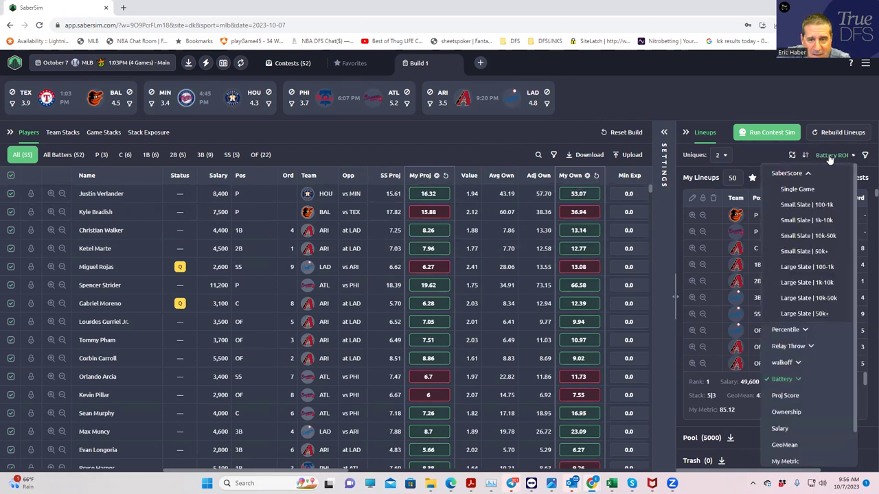
{"action": "left_click", "coordinate": [791, 346]}
{"action": "left_click", "coordinate": [785, 363]}
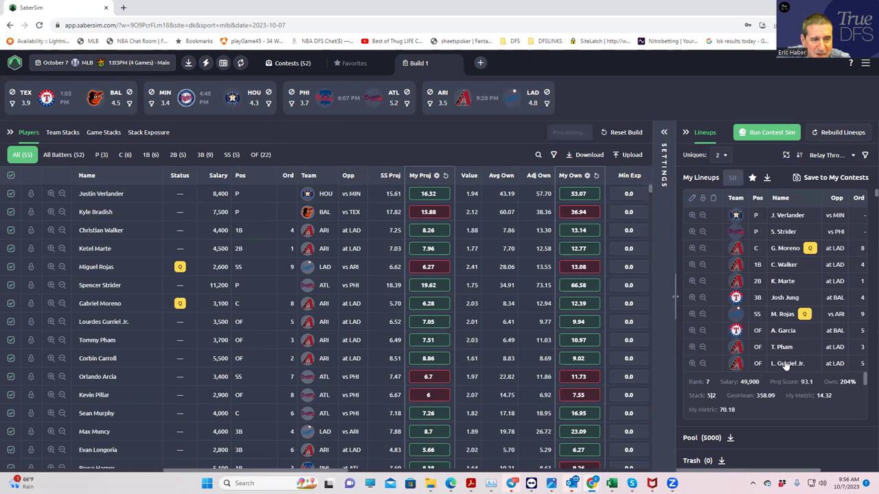
{"action": "left_click", "coordinate": [69, 134]}
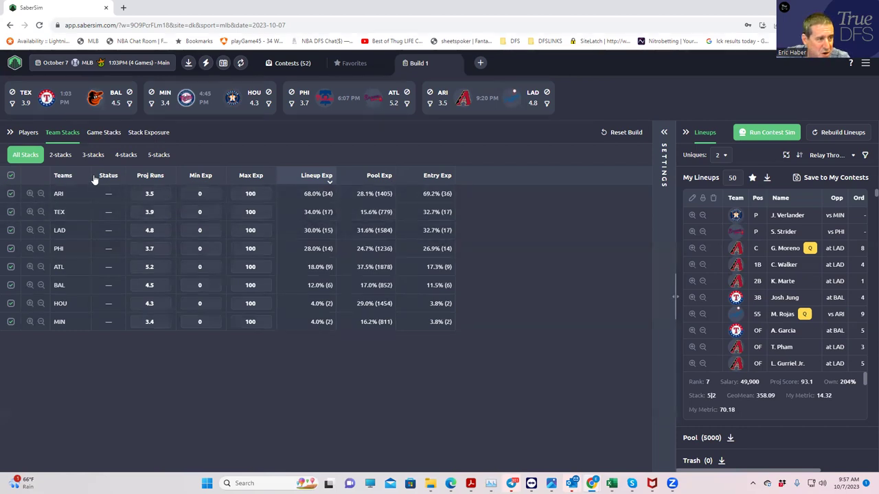
Filter the Players list to the P (5) pitchers, led by Strider and Verlander.
{"action": "left_click", "coordinate": [28, 131]}
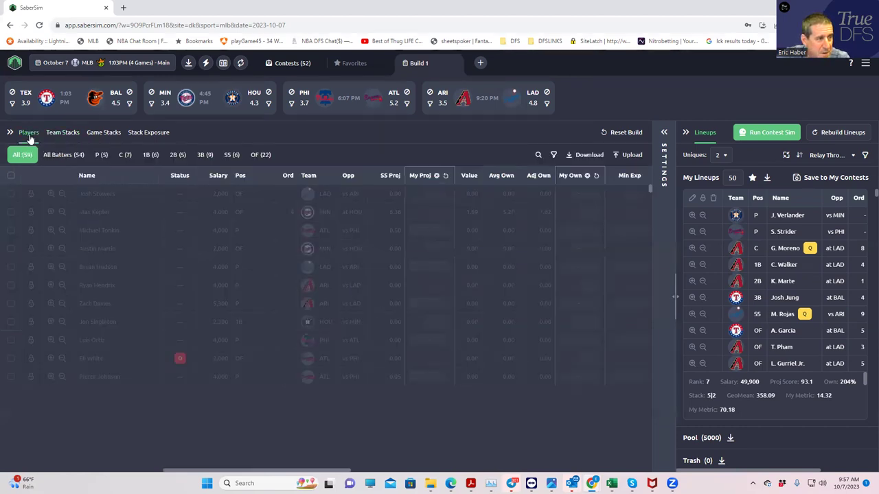
{"action": "left_click", "coordinate": [102, 156]}
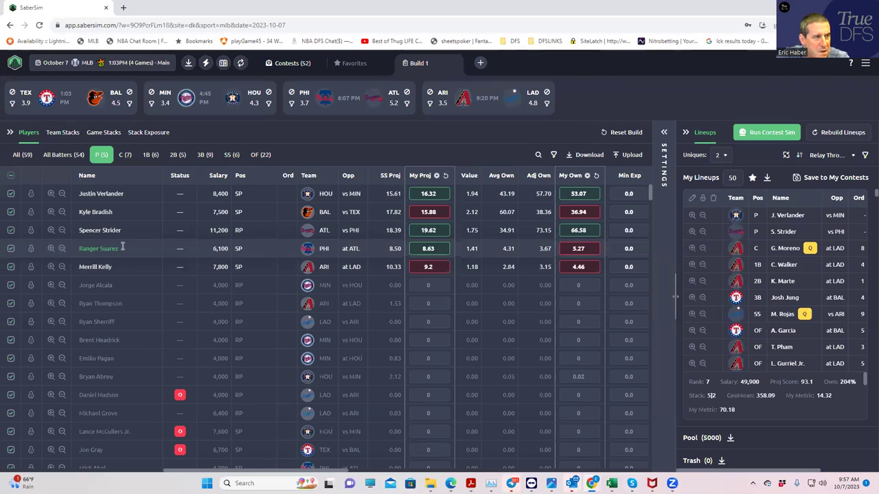
Load the FanDuel MLB 1:03 PM Main slate from the slate chooser.
{"action": "left_click", "coordinate": [148, 63]}
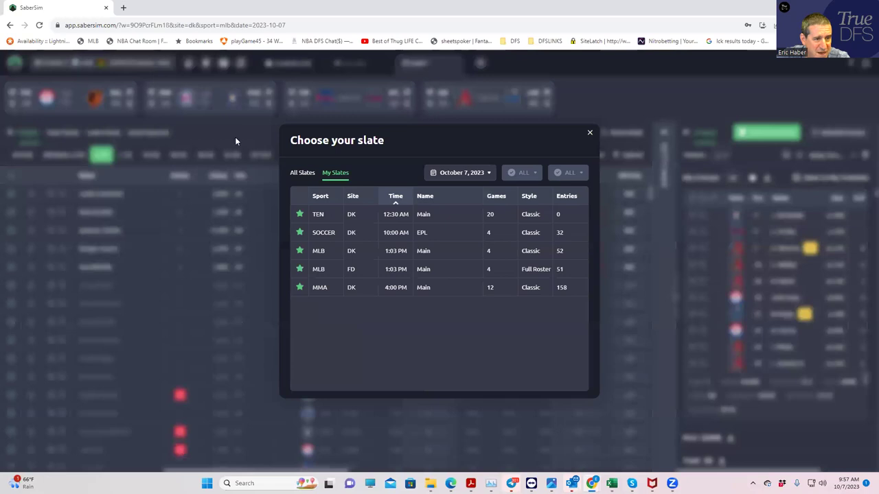
{"action": "left_click", "coordinate": [320, 272]}
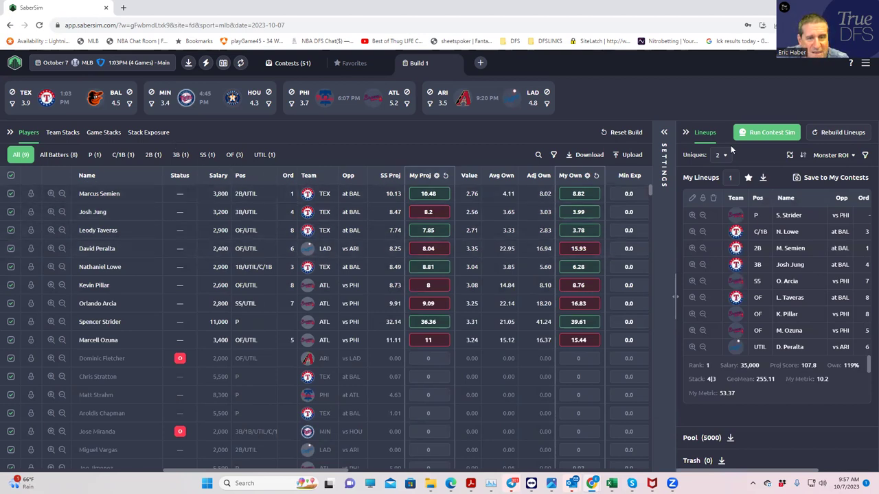
Set the FanDuel build to 50 lineups ranked by Squeeze ROI.
{"action": "double_click", "coordinate": [731, 176]}
{"action": "type", "text": "50"}
{"action": "left_click", "coordinate": [706, 102]}
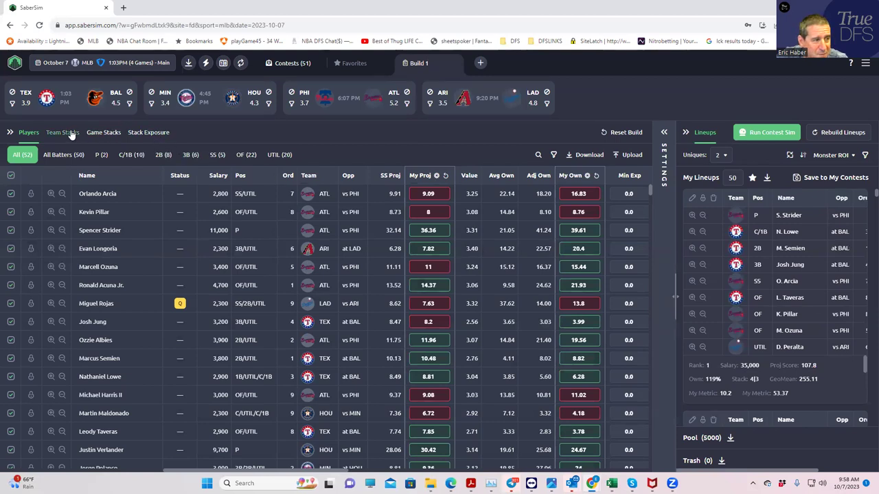
{"action": "left_click", "coordinate": [830, 156]}
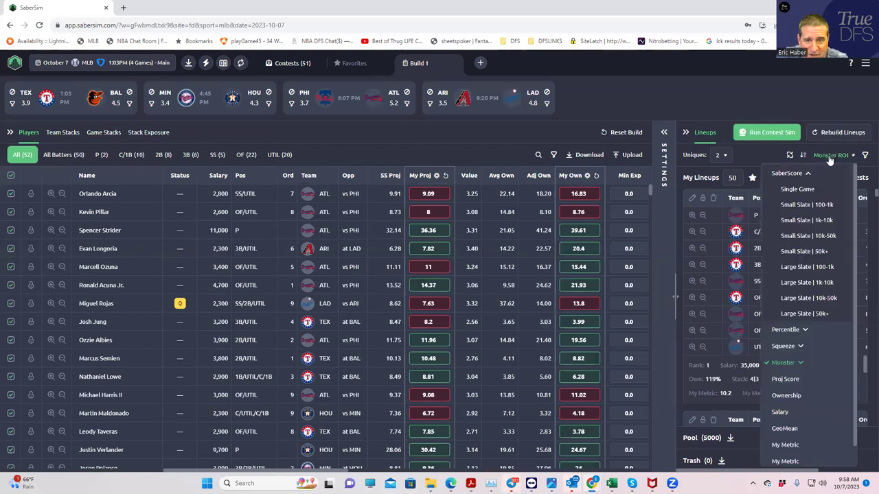
{"action": "left_click", "coordinate": [784, 346]}
{"action": "left_click", "coordinate": [784, 363]}
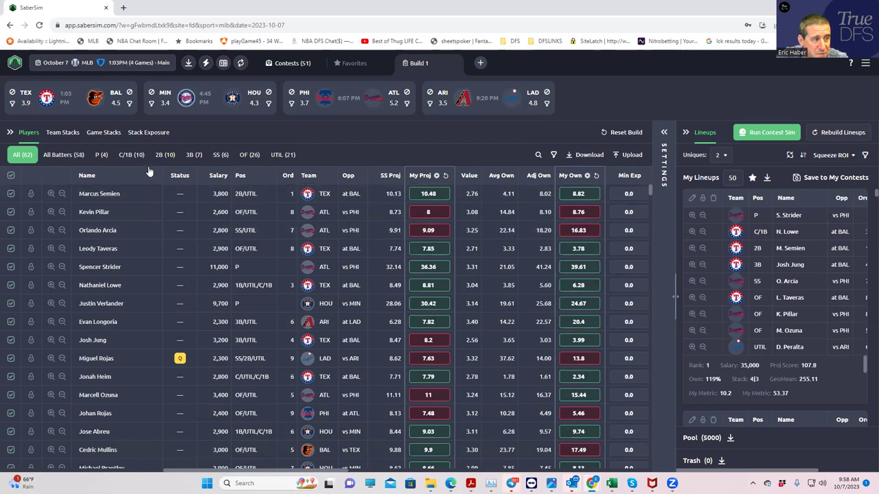
Show the FanDuel Team Stacks table, where TEX leads at 66% exposure.
{"action": "left_click", "coordinate": [63, 133]}
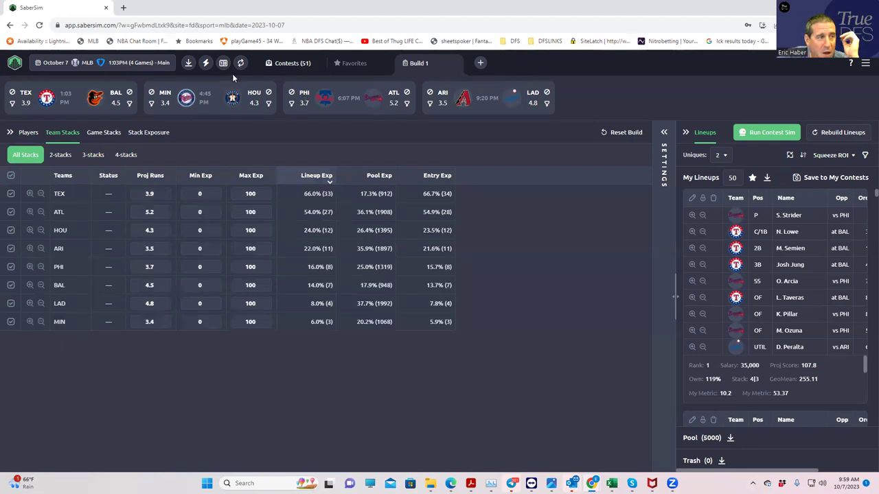
Bring the DraftKings lineups page back to the front and scroll to its top.
{"action": "key", "text": "super+Down"}
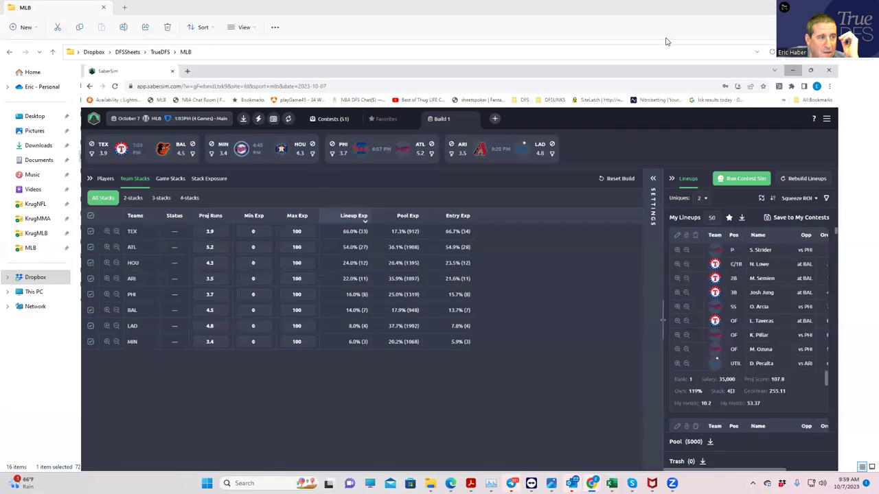
{"action": "left_click", "coordinate": [665, 40]}
{"action": "key", "text": "super+Down"}
{"action": "key", "text": "alt+Tab"}
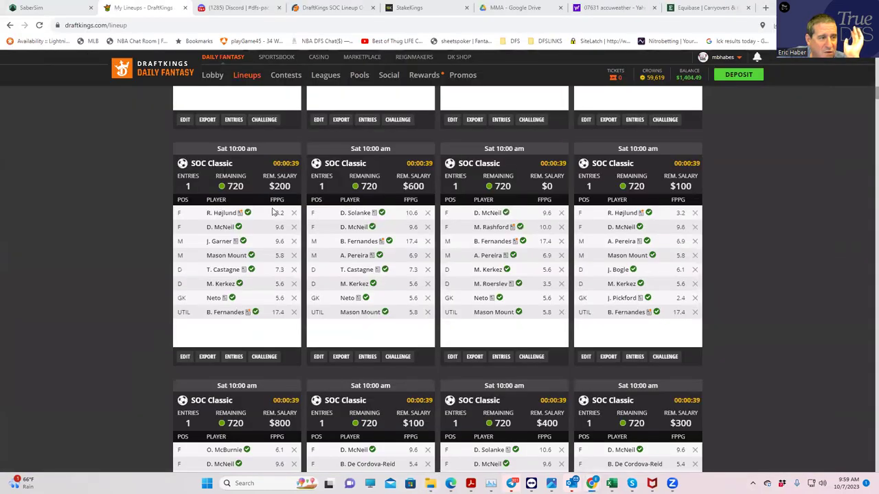
{"action": "scroll", "coordinate": [313, 179], "scroll_direction": "up", "scroll_amount": 10}
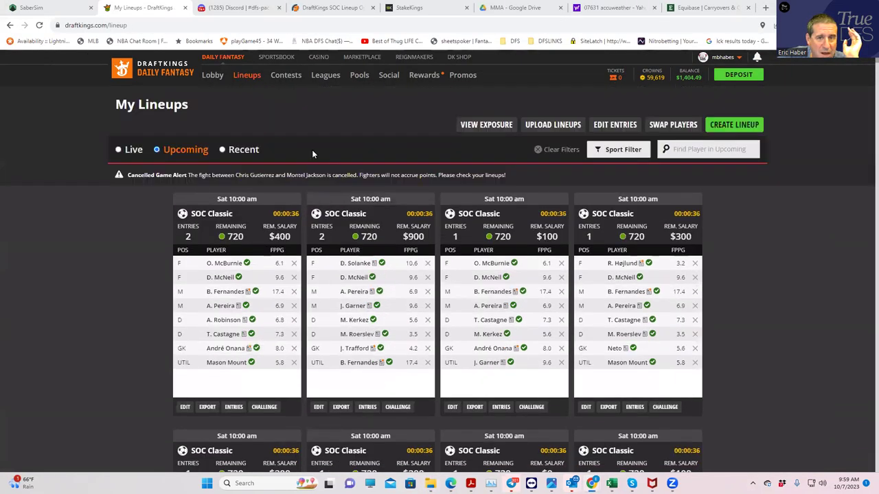
Check the NAS slate on the Edit Entries page, then return to the contest lobby.
{"action": "left_click", "coordinate": [615, 124]}
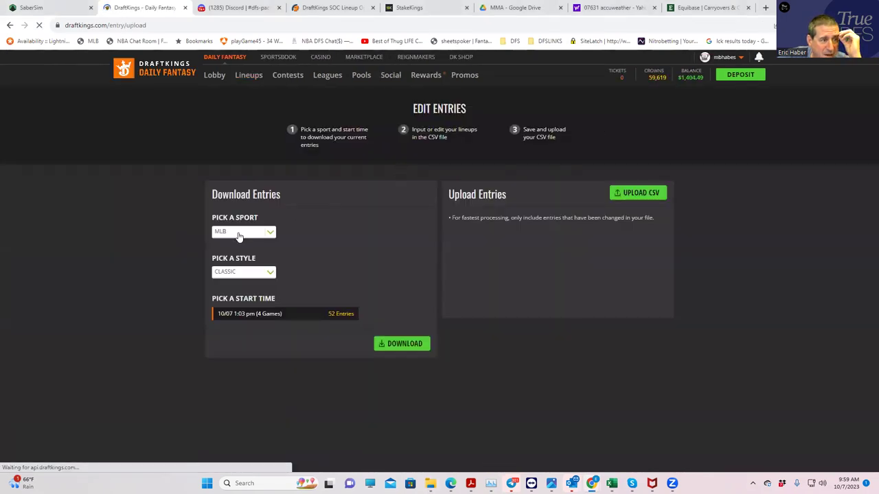
{"action": "left_click", "coordinate": [239, 235]}
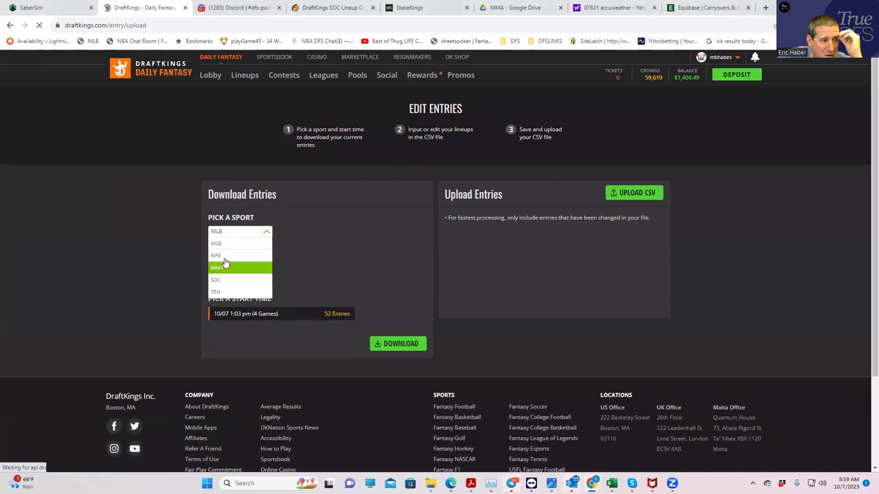
{"action": "left_click", "coordinate": [225, 256]}
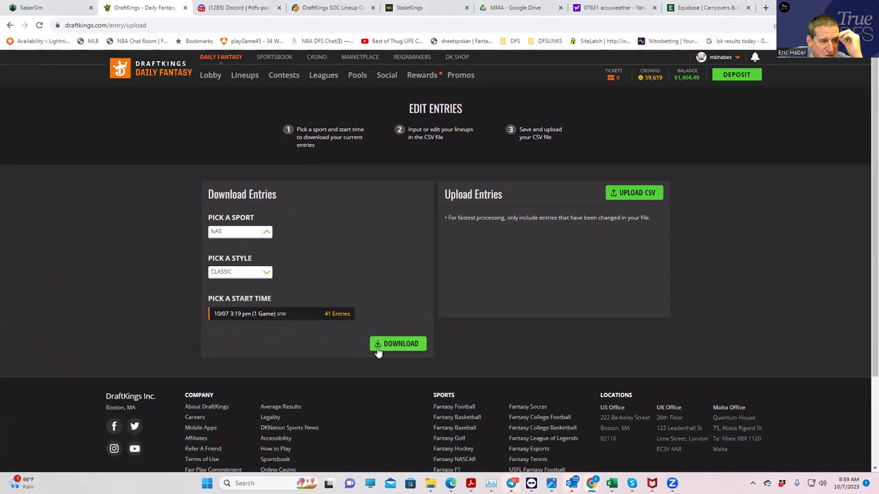
{"action": "left_click", "coordinate": [209, 76]}
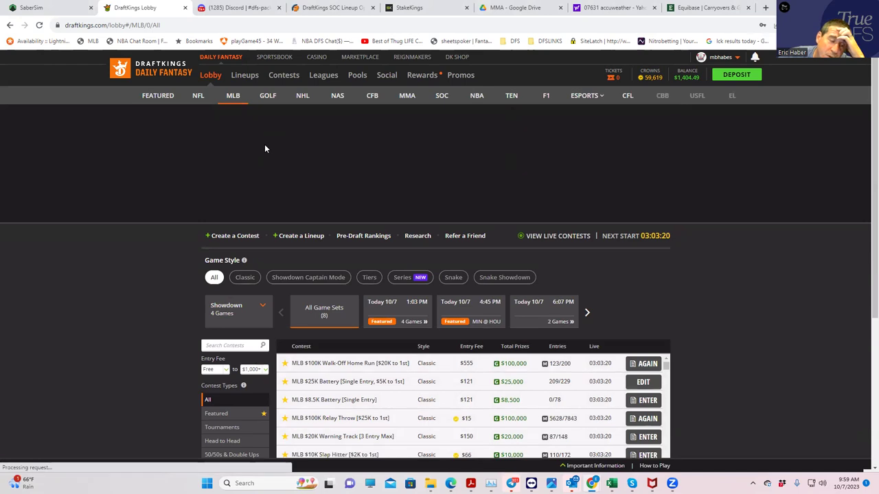
Under NAS, pick today's 3:19 PM XFIN set and draft a team for NXS $60K Piston.
{"action": "left_click", "coordinate": [337, 97]}
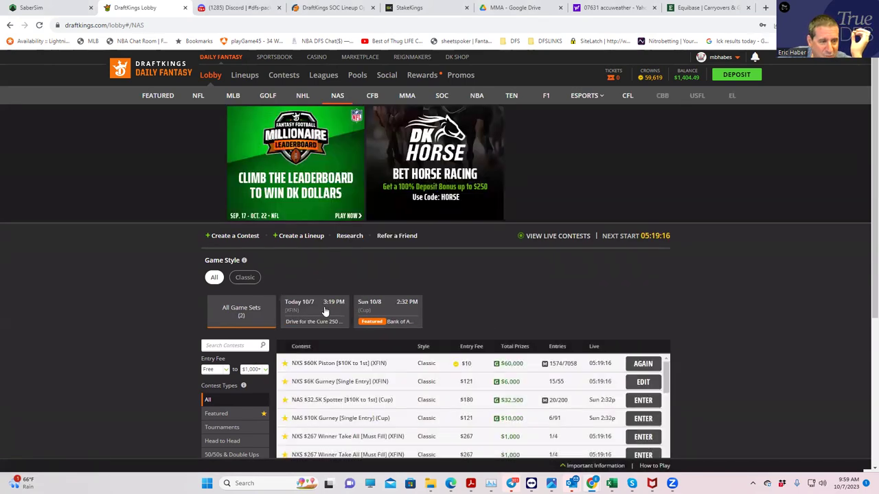
{"action": "left_click", "coordinate": [323, 312]}
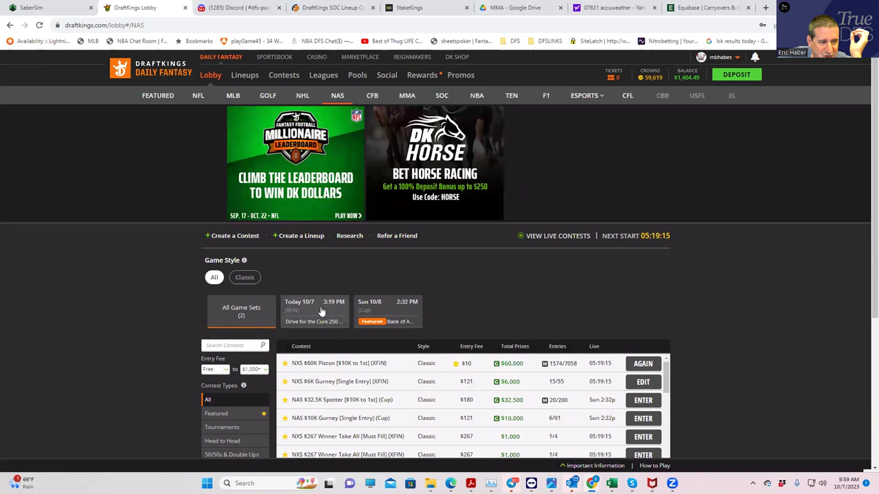
{"action": "left_click", "coordinate": [324, 366]}
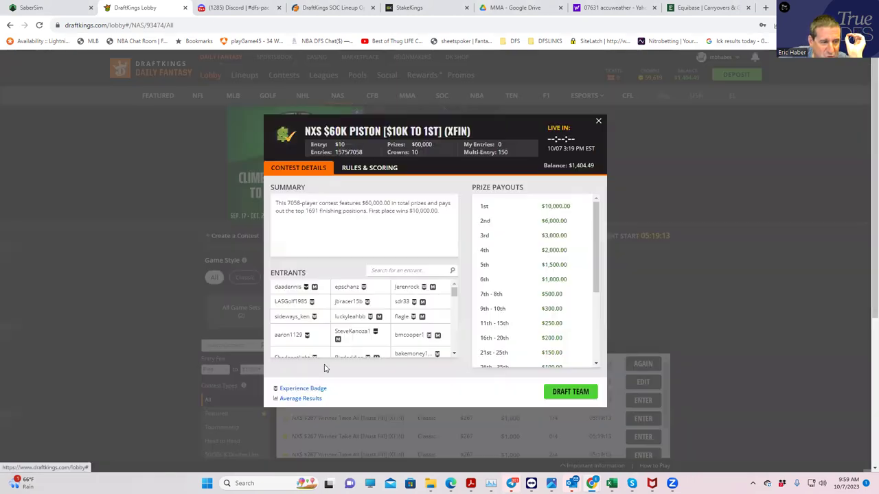
{"action": "left_click", "coordinate": [564, 393]}
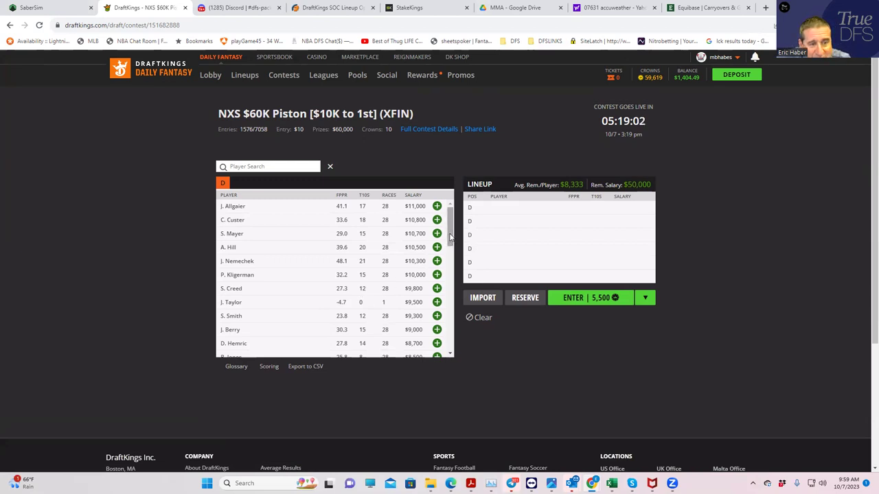
Scroll through the NASCAR driver salaries on the draft page, then go back to the Lobby.
{"action": "left_click_drag", "start_coordinate": [450, 237], "coordinate": [450, 206]}
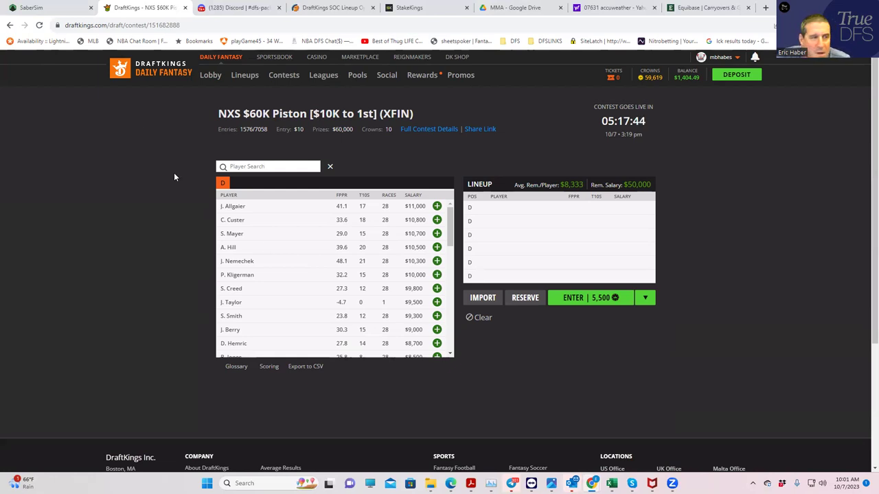
{"action": "left_click", "coordinate": [205, 76]}
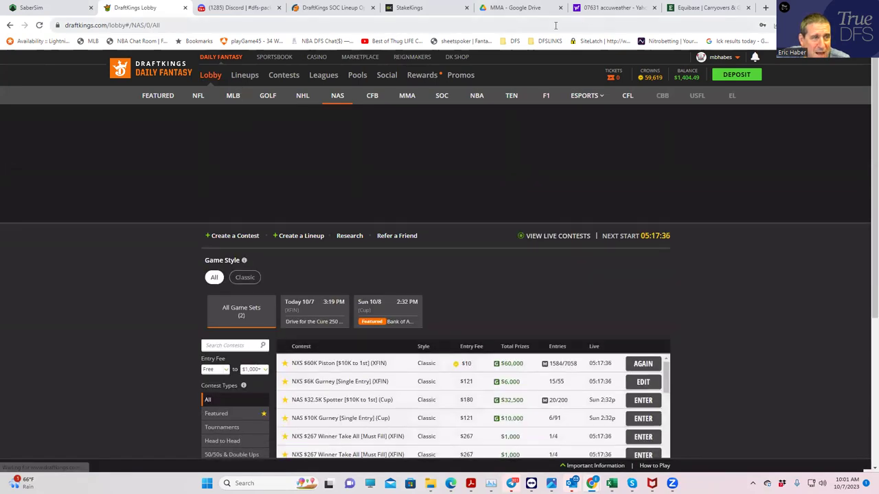
In SaberSim, load the MMA DK 4:00 PM Main slate from the slate selector.
{"action": "left_click", "coordinate": [42, 8]}
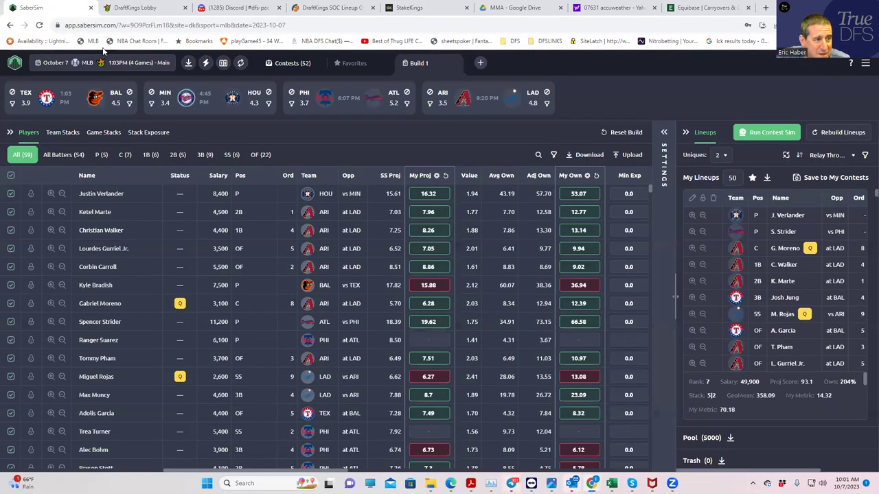
{"action": "left_click", "coordinate": [137, 62]}
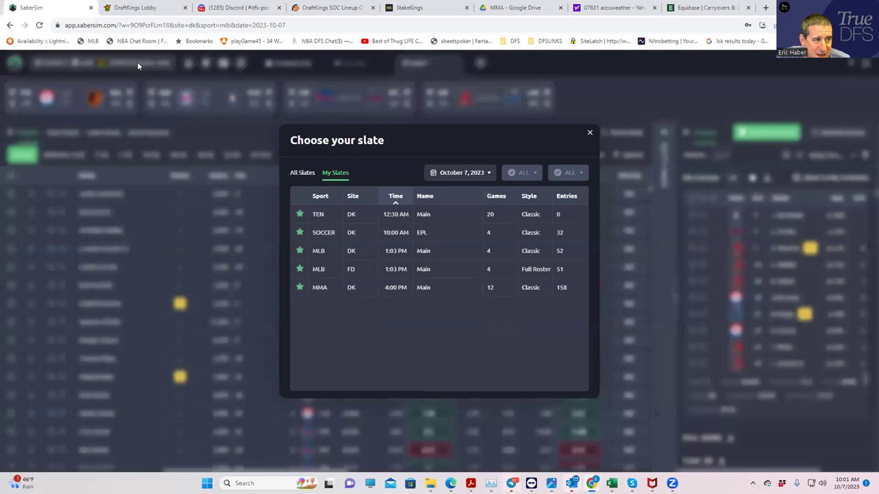
{"action": "left_click", "coordinate": [321, 289]}
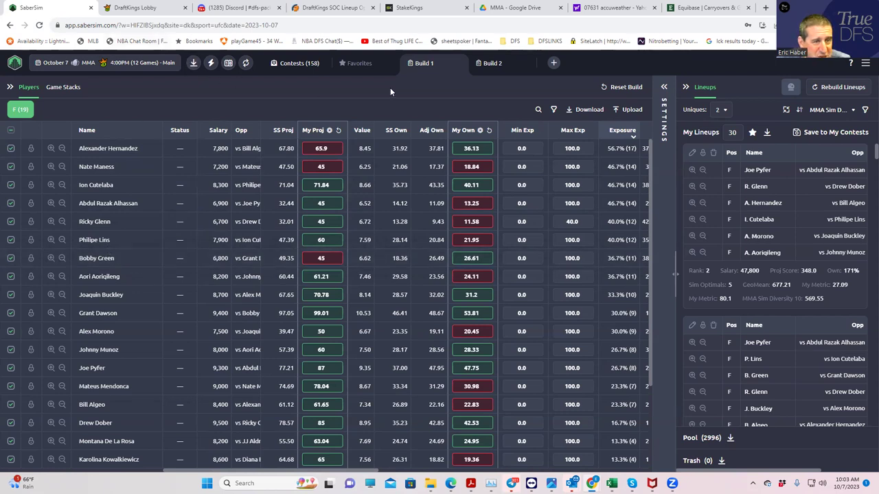
Expand the Settings panel and sort the lineups by SaberScore's MMA Default.
{"action": "left_click", "coordinate": [663, 90]}
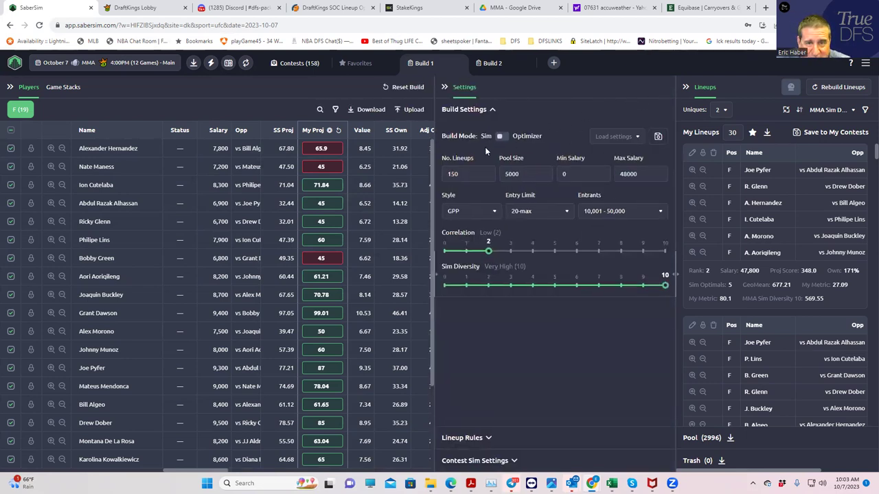
{"action": "left_click", "coordinate": [833, 112]}
{"action": "left_click", "coordinate": [803, 129]}
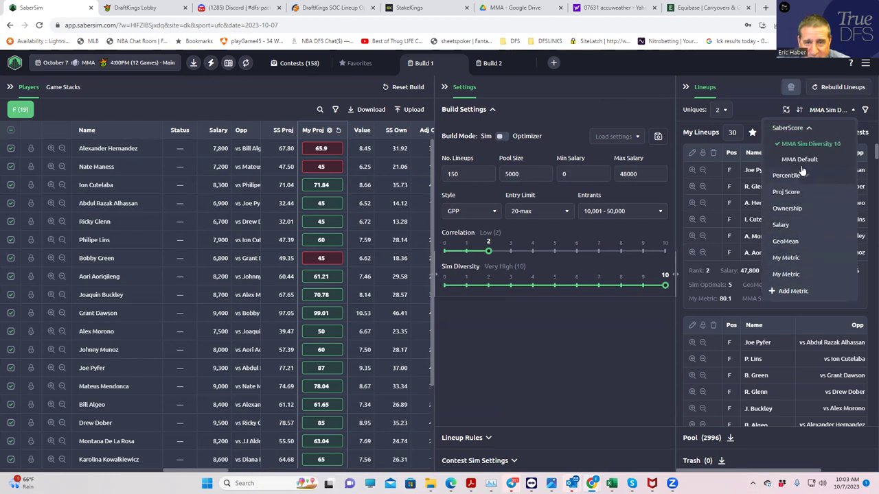
{"action": "left_click", "coordinate": [800, 160]}
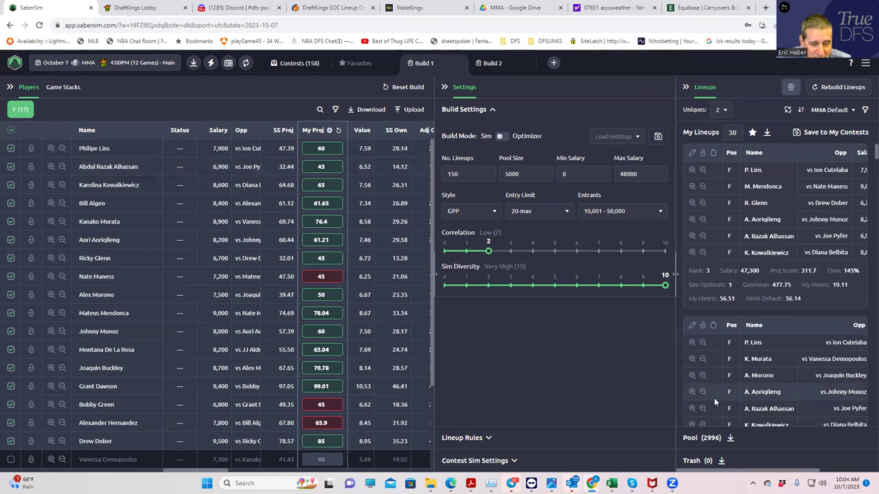
{"action": "mouse_move", "coordinate": [591, 483]}
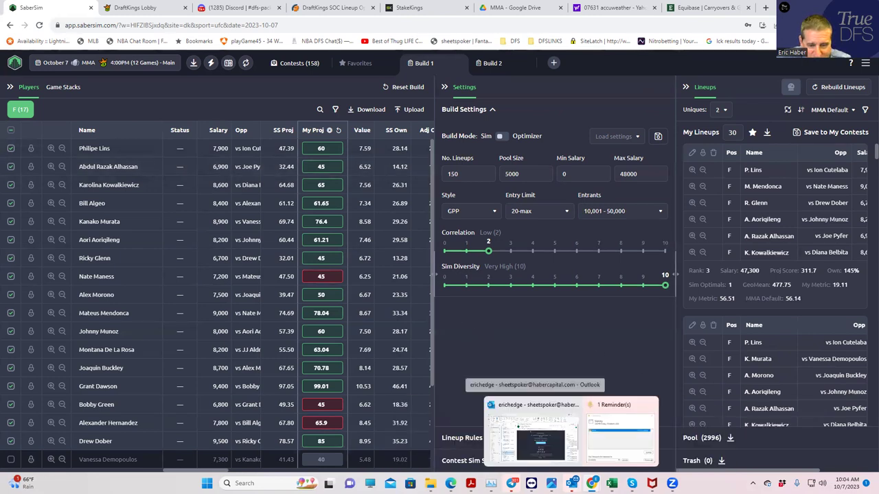